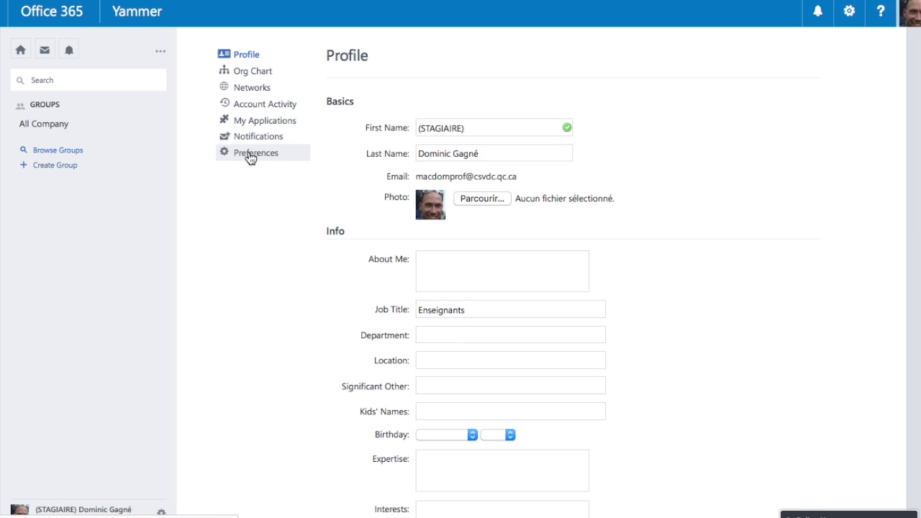
Set the Yammer display language to Français in the account preferences and save the change.
left_click(249, 154)
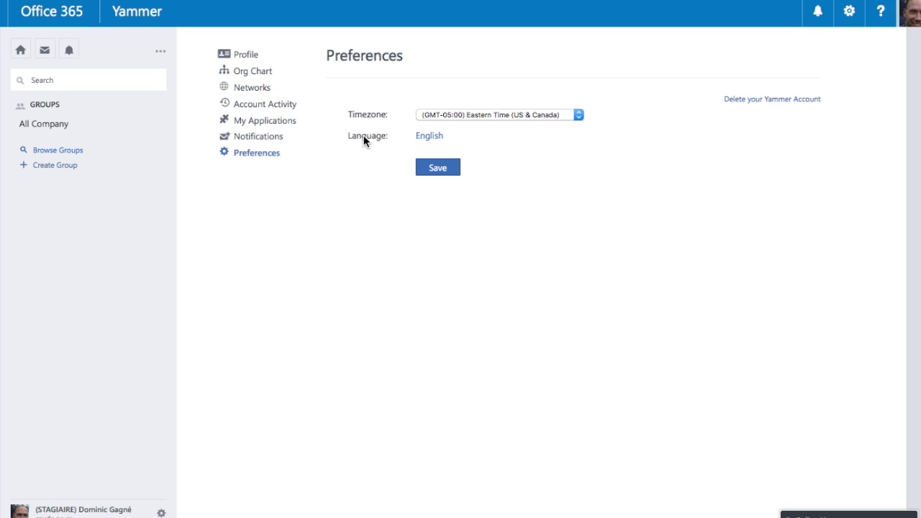
left_click(438, 138)
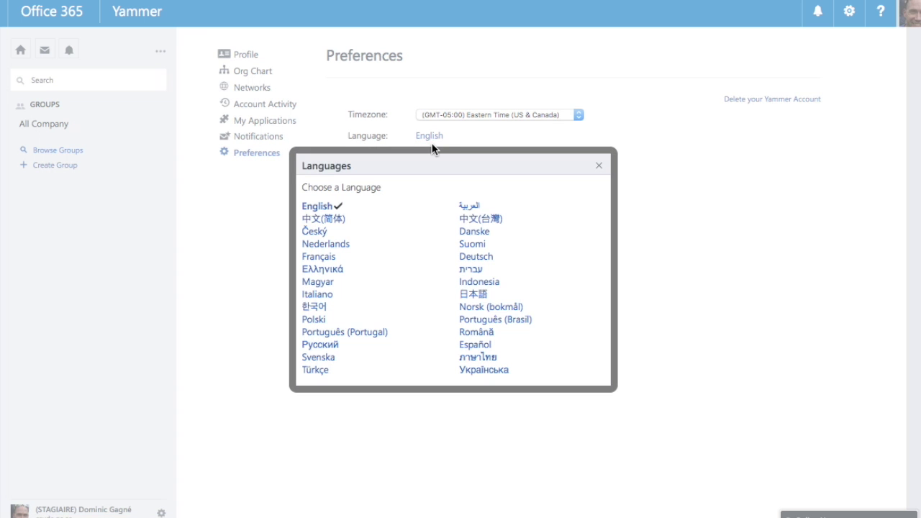
left_click(320, 259)
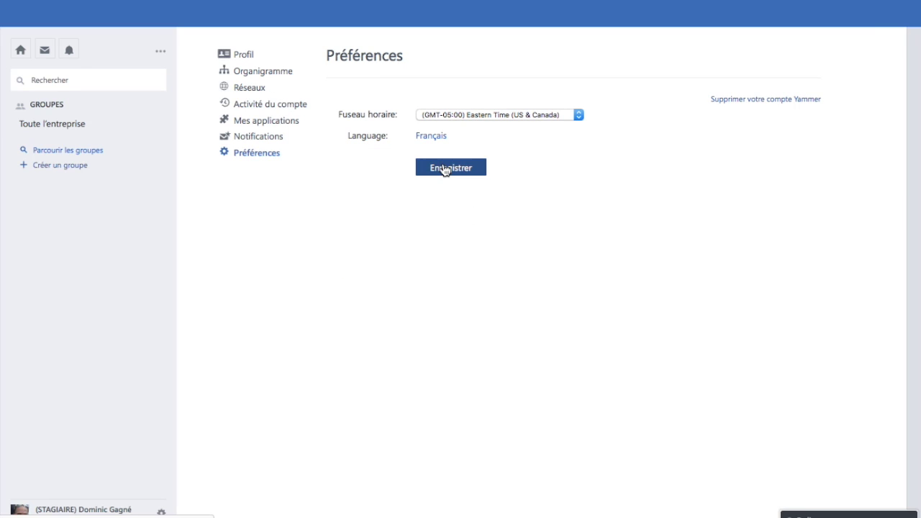
left_click(457, 173)
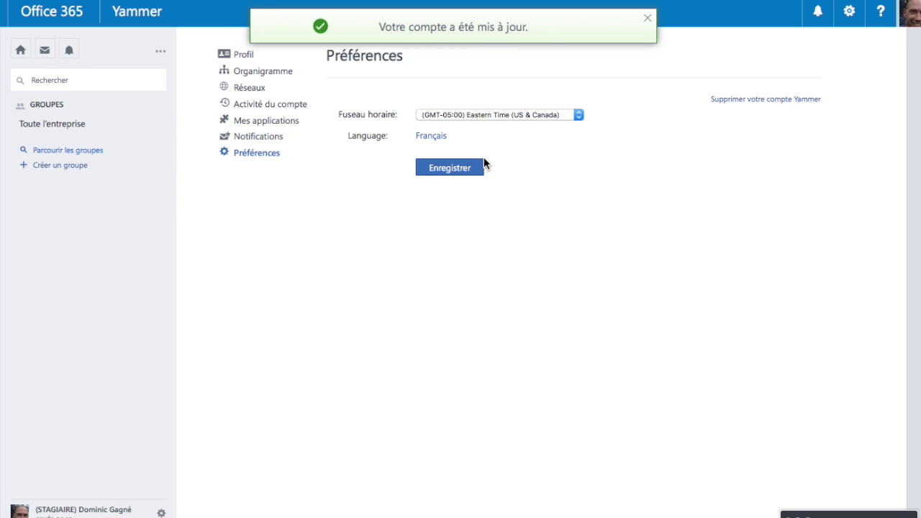
Search the groups for "les petites" and request to join the private group Les Petites Annonces CSVDC.
left_click(22, 50)
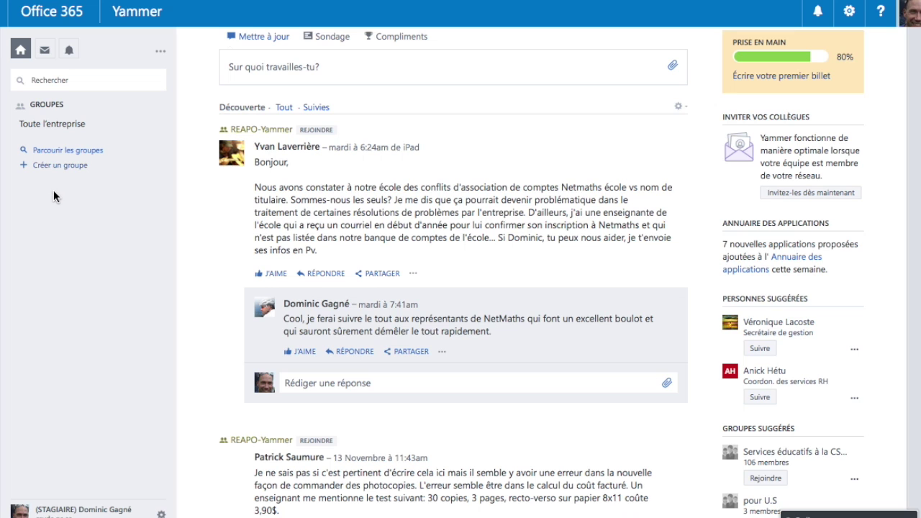
left_click(66, 151)
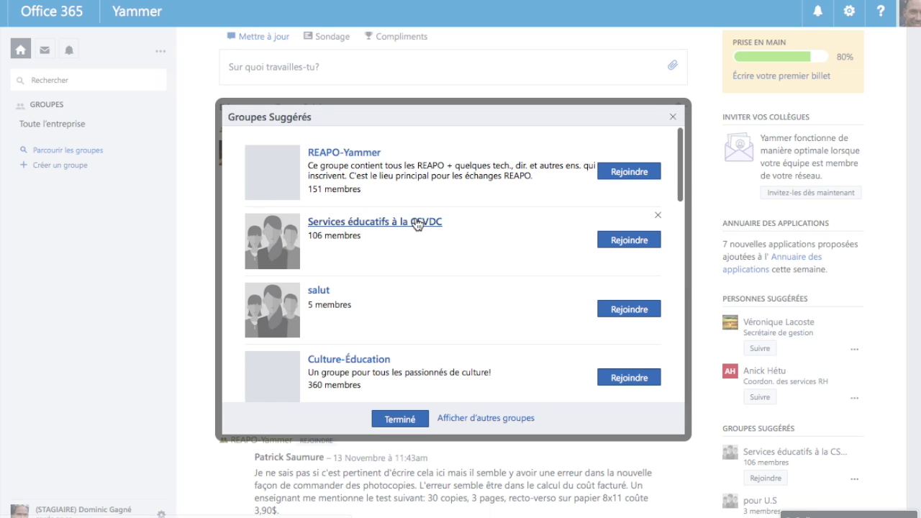
scroll(415, 223, "down", 3)
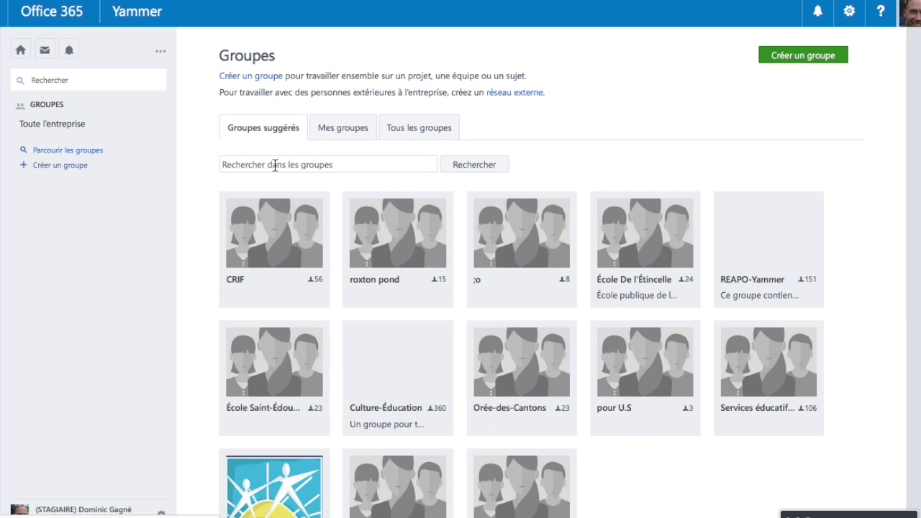
left_click(270, 165)
type("les petites")
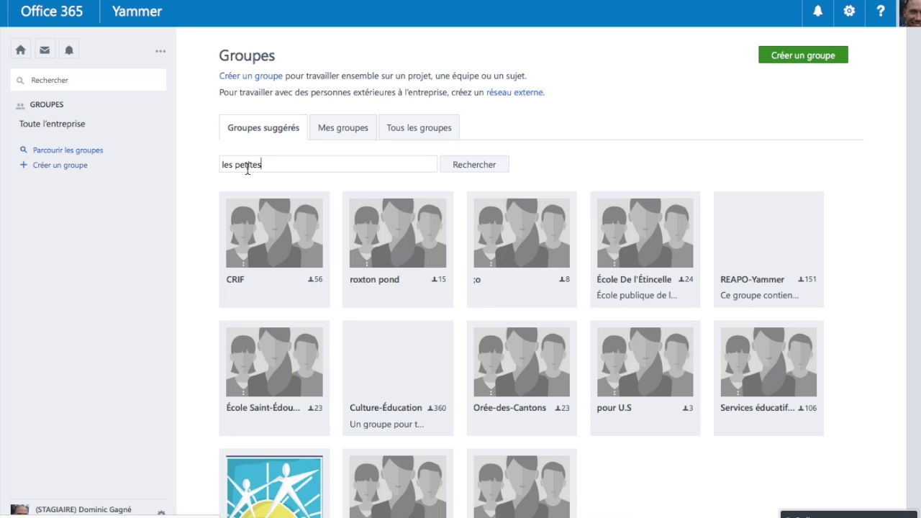
left_click(469, 165)
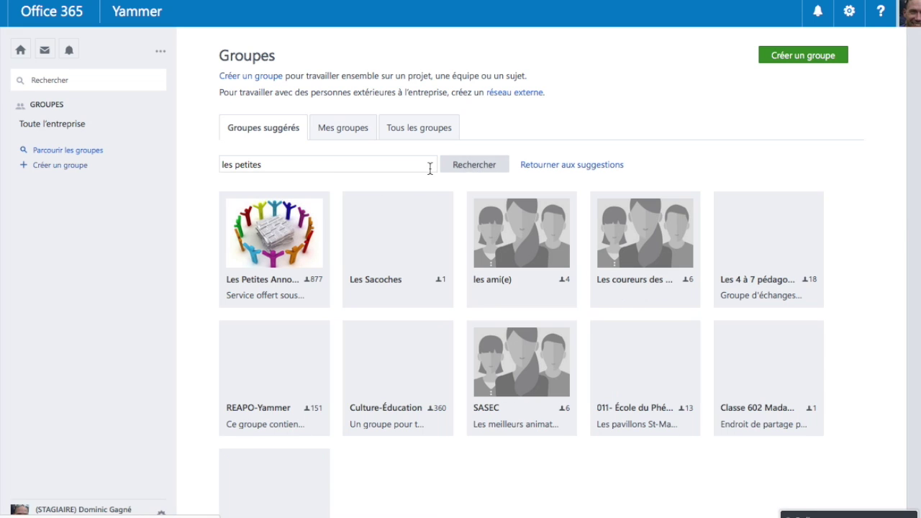
mouse_move(253, 258)
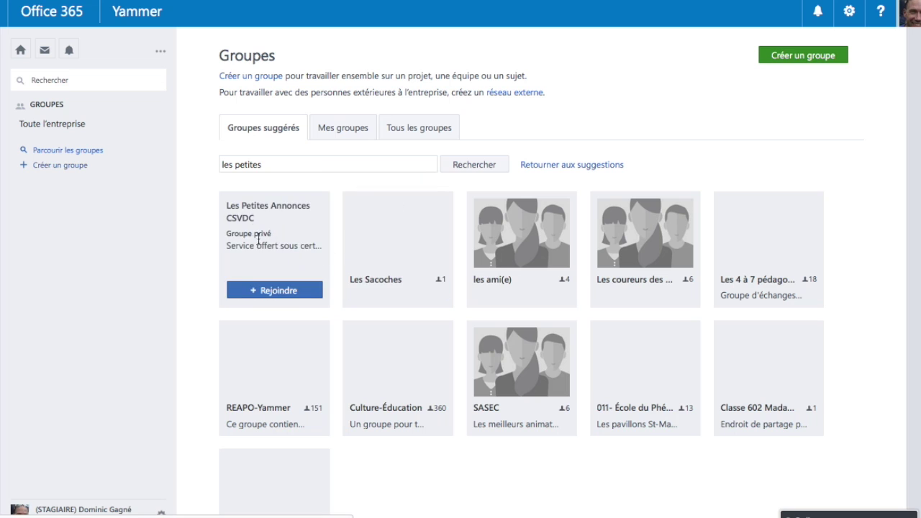
left_click(280, 290)
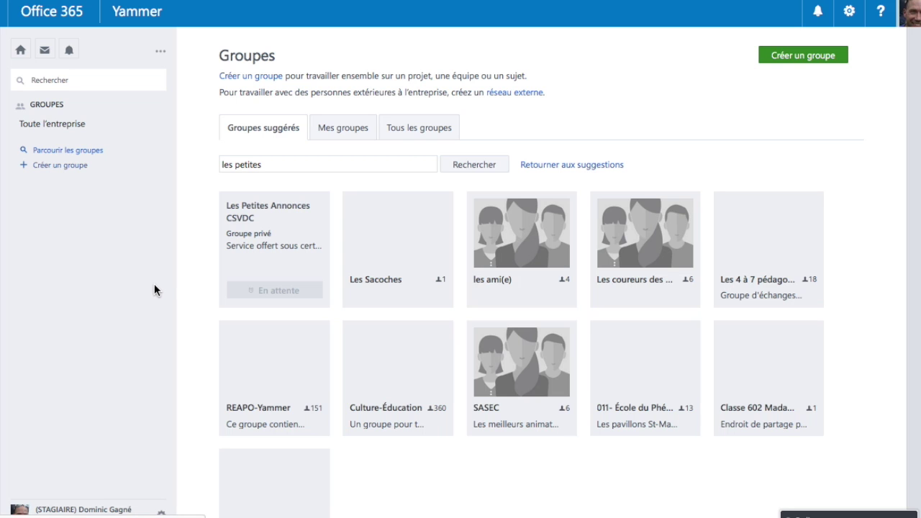
Draft the update "fghdfghdf" in the Toute l'entreprise group and try removing the group as its recipient, without publishing.
left_click(32, 126)
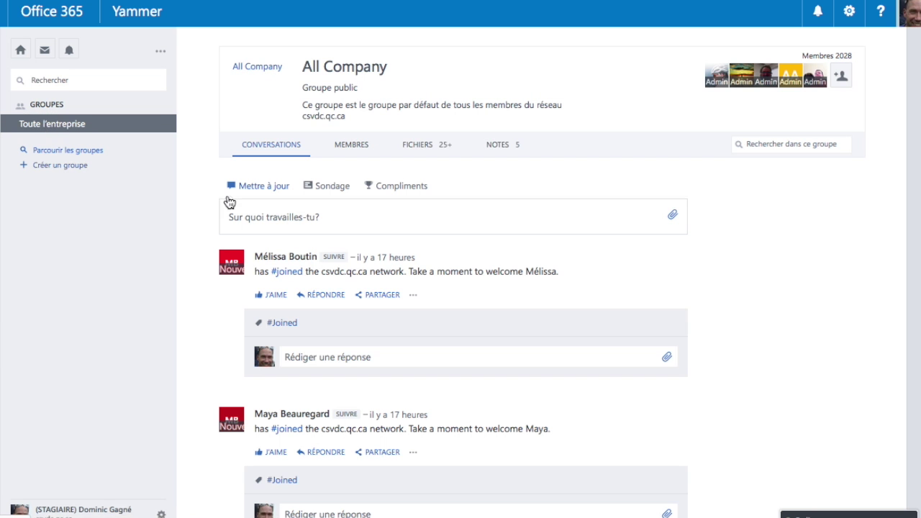
left_click(292, 217)
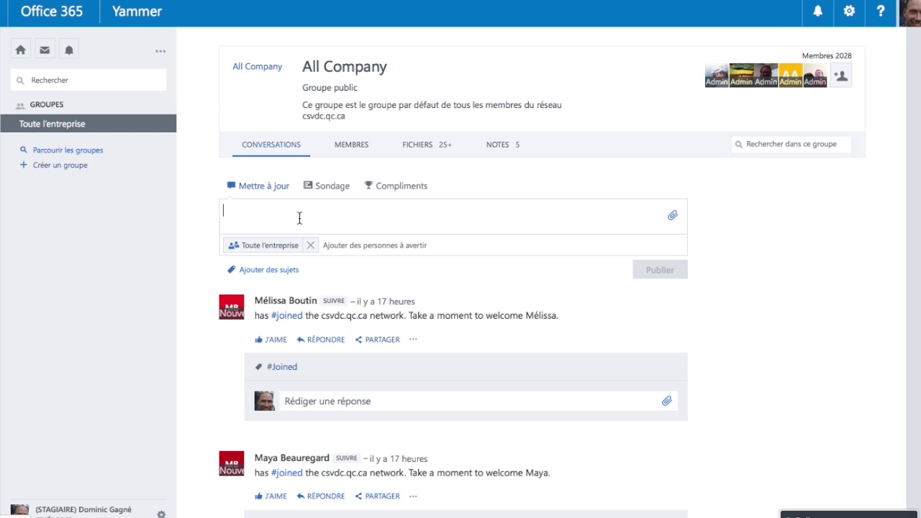
type("fghdfghdf")
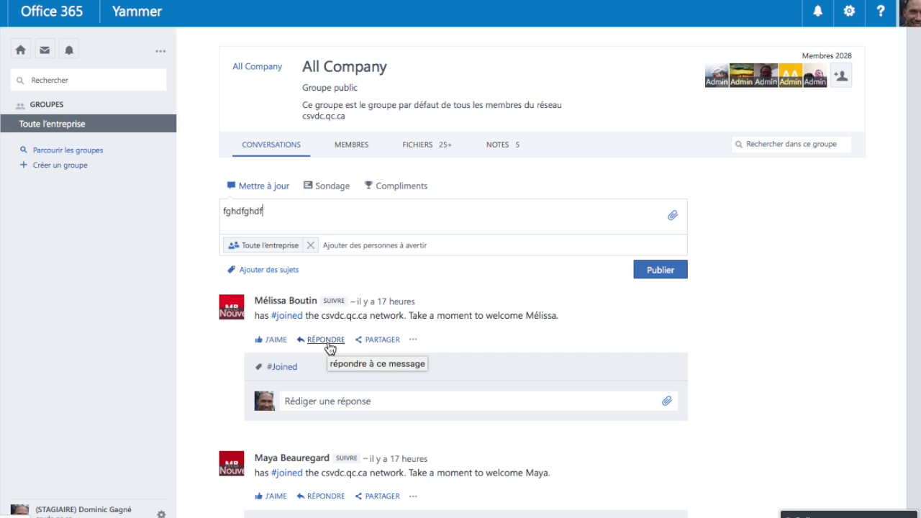
left_click(312, 247)
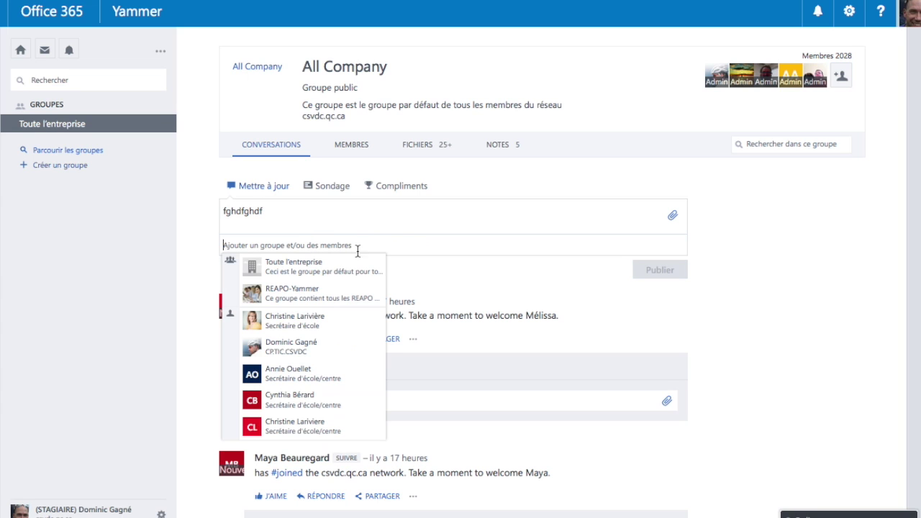
left_click(156, 246)
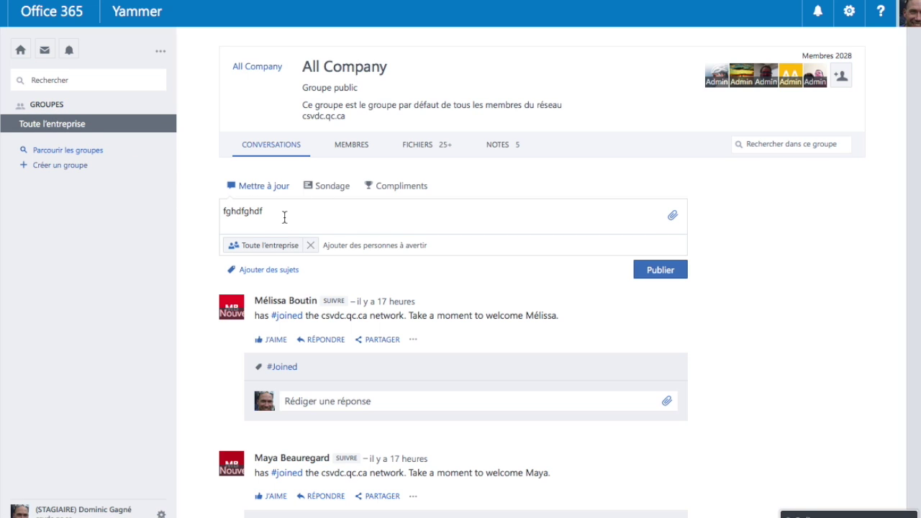
scroll(332, 343, "down", 2)
scroll(333, 346, "up", 1)
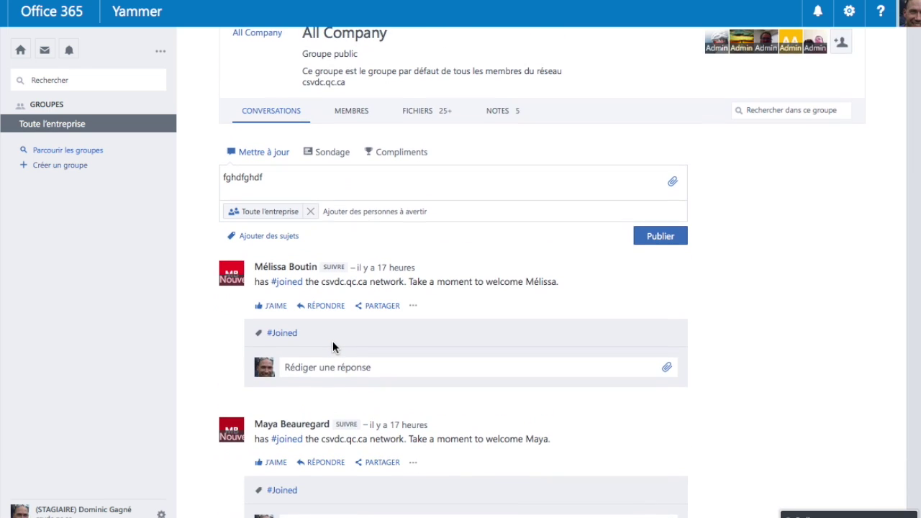
Fill in a new internal group named "test" with Privé access and close the form without creating the group.
left_click(72, 166)
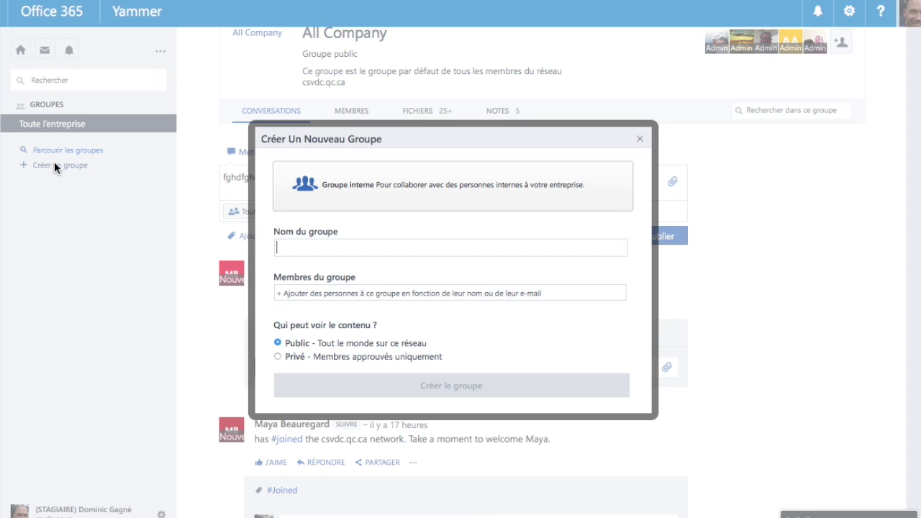
left_click(300, 249)
type("yeby")
key("BackSpace")
key("BackSpace")
key("BackSpace")
key("BackSpace")
type("test")
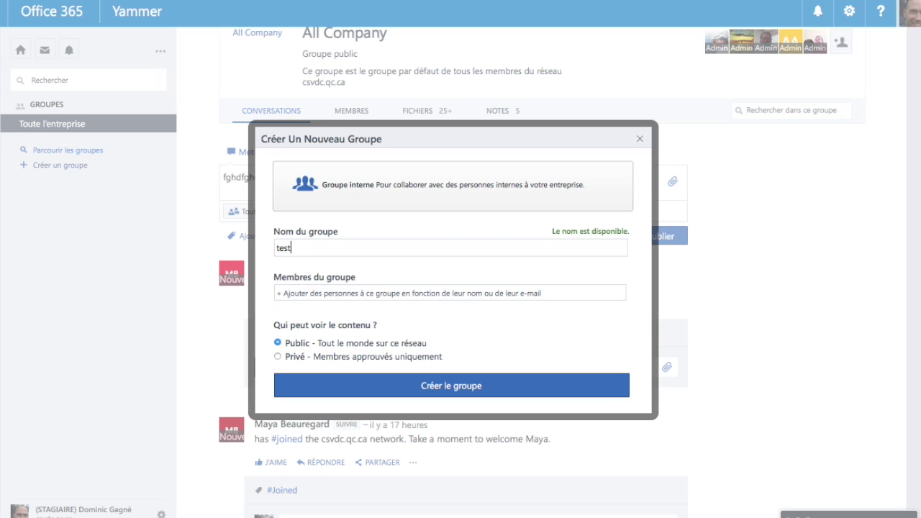
left_click(306, 293)
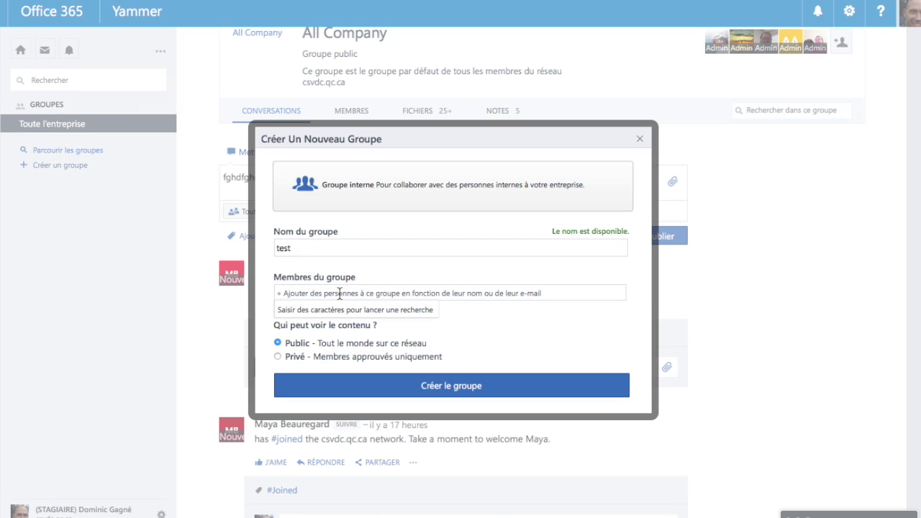
left_click(295, 355)
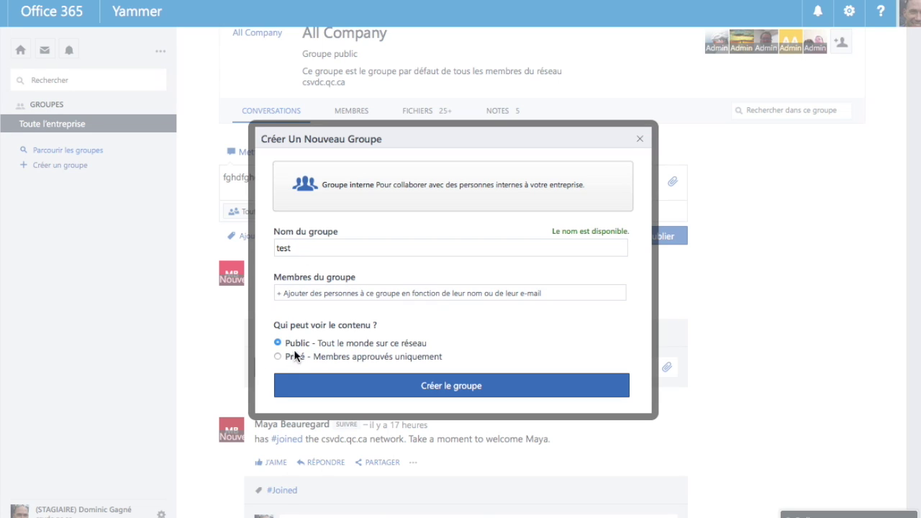
left_click(279, 356)
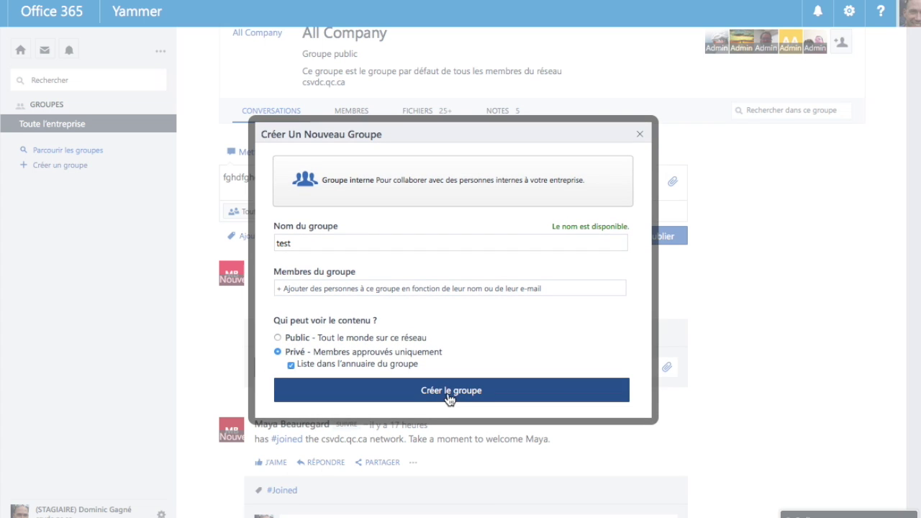
left_click(640, 134)
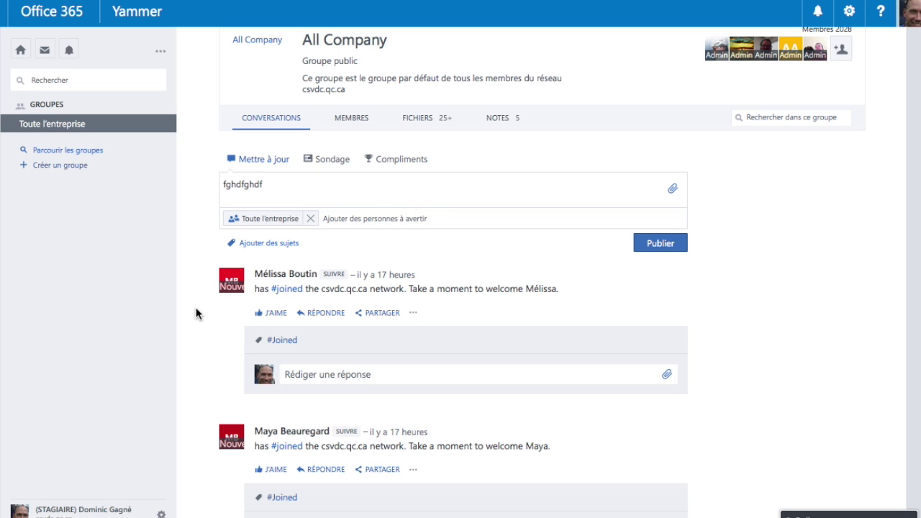
left_click(163, 512)
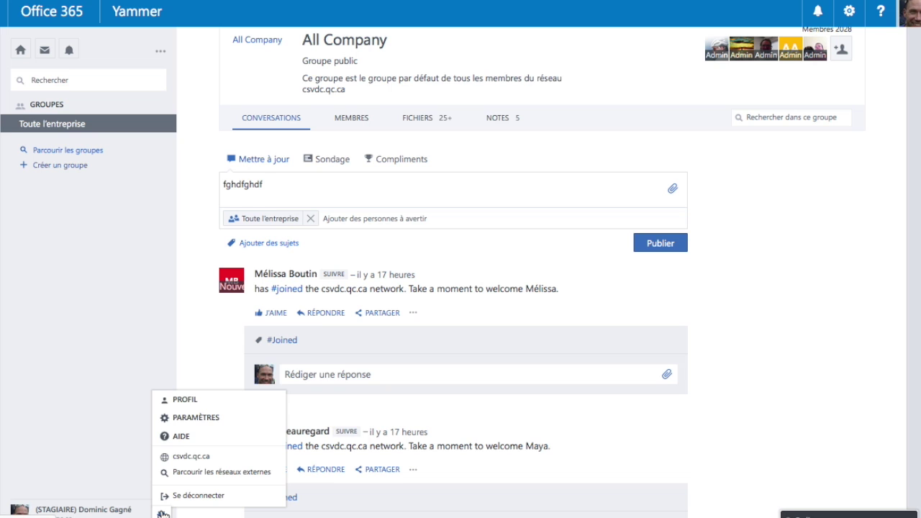
left_click(209, 422)
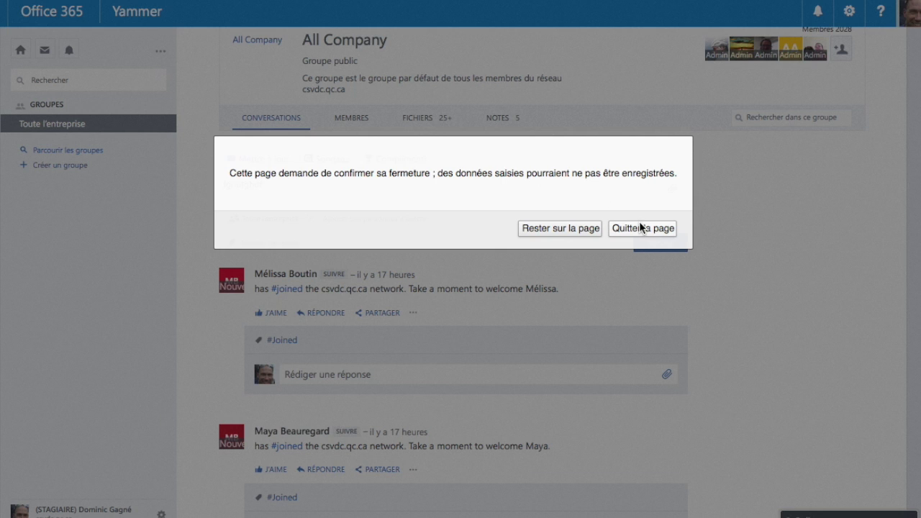
left_click(577, 230)
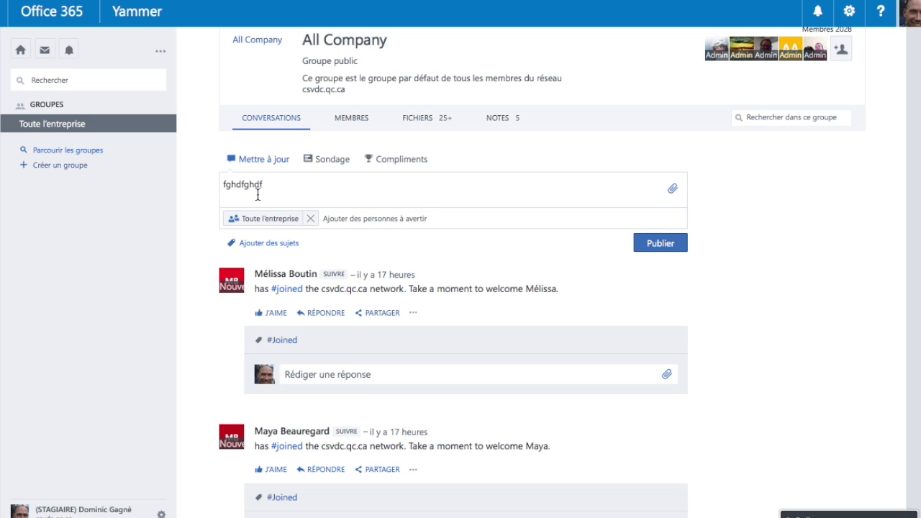
Open the account's notification settings, discarding the unpublished update, and keep the messaging activity digest frequency at jamais.
left_click(162, 514)
left_click(183, 419)
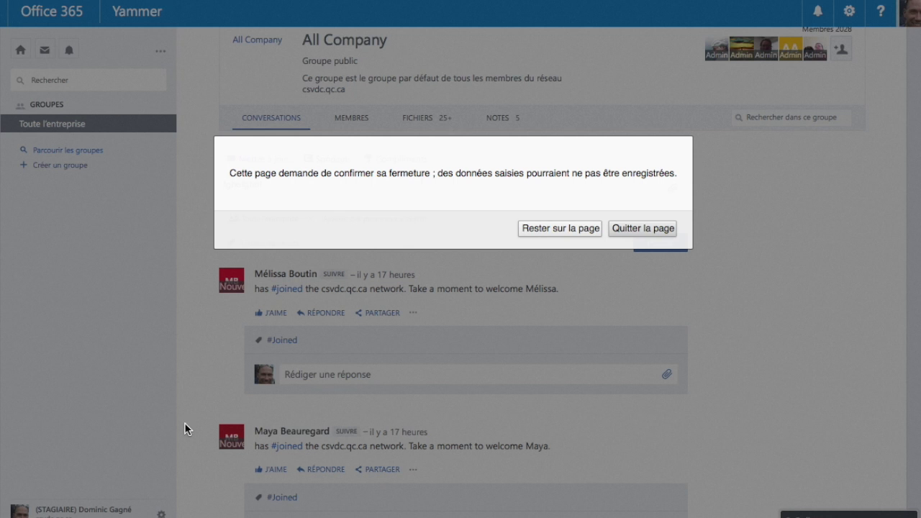
left_click(663, 228)
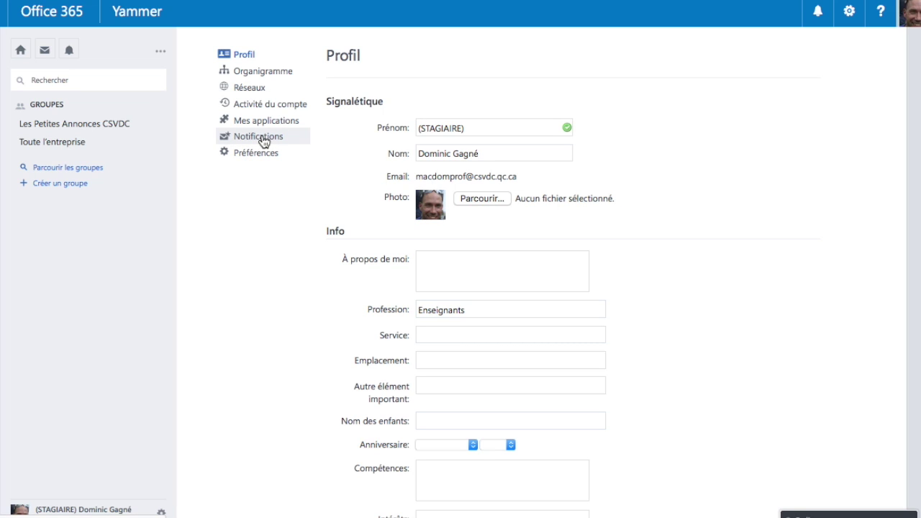
left_click(263, 137)
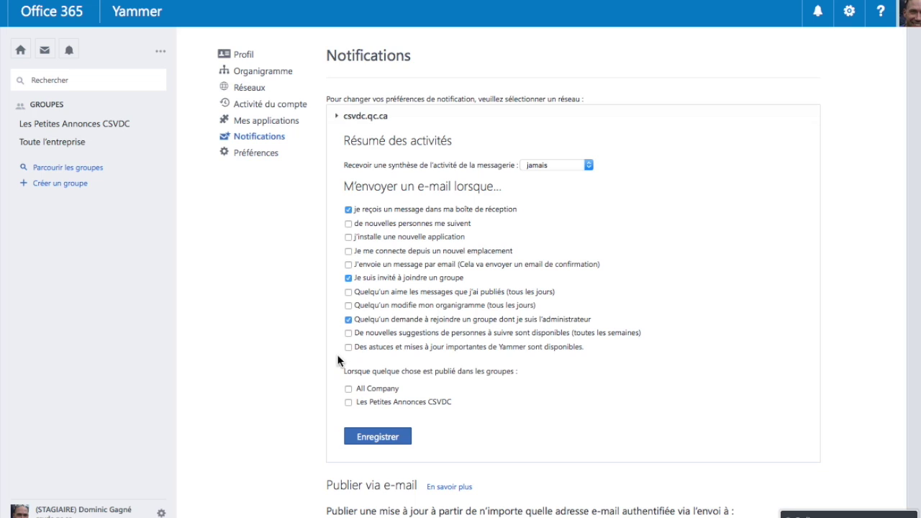
left_click(586, 165)
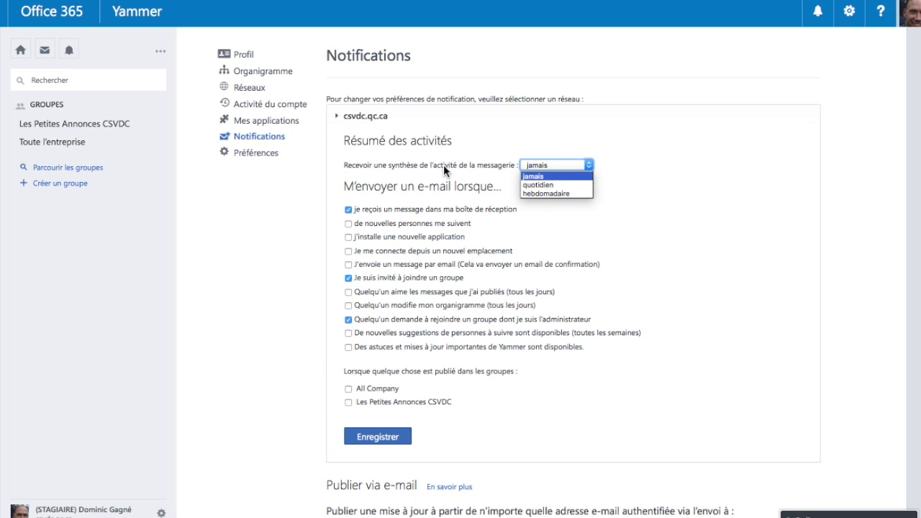
left_click(521, 169)
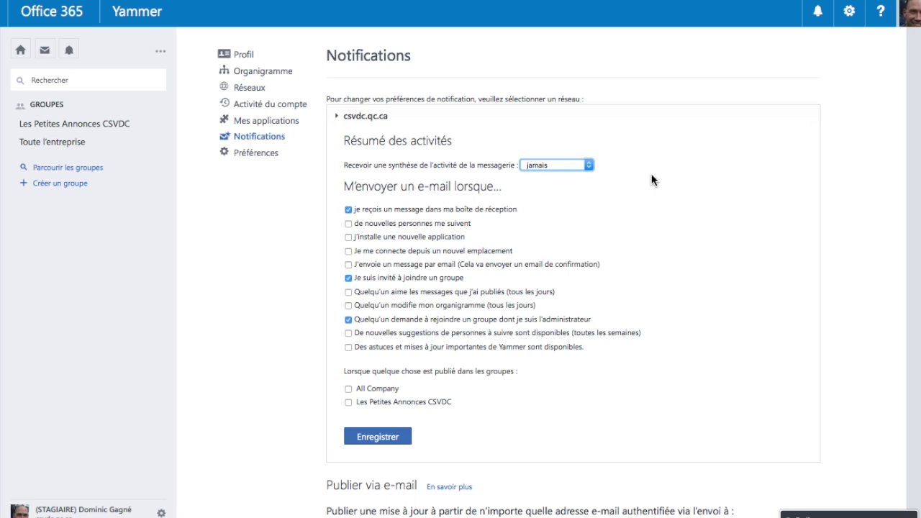